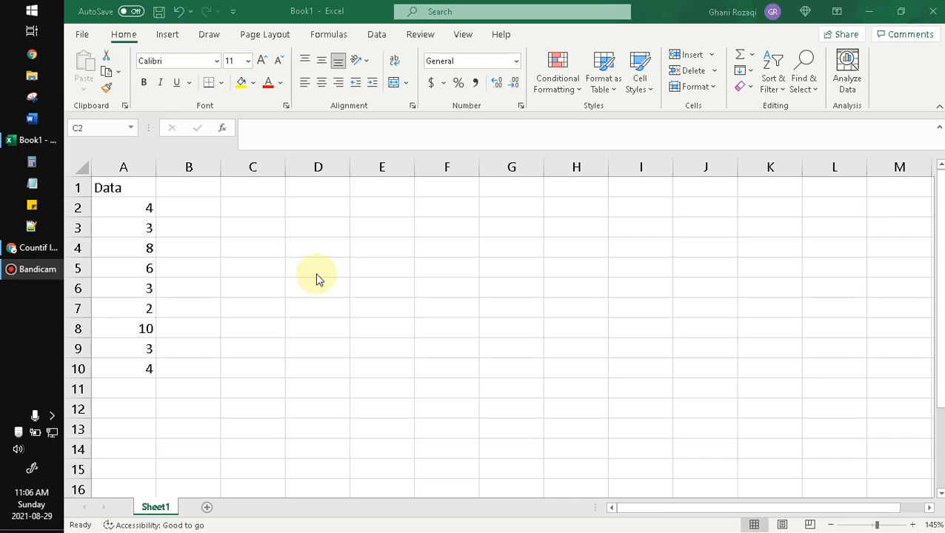
{"action": "left_click", "coordinate": [241, 268]}
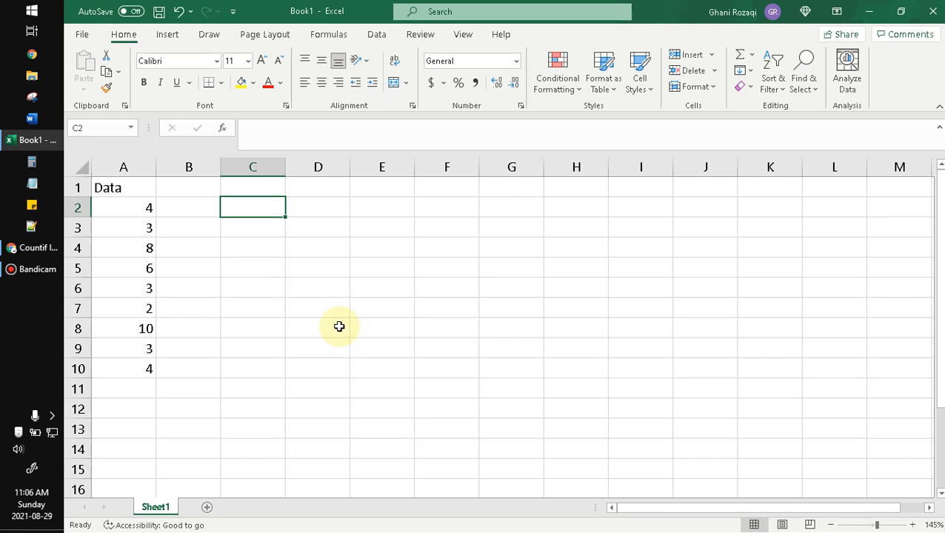
{"action": "left_click", "coordinate": [242, 264]}
{"action": "left_click", "coordinate": [309, 219]}
{"action": "scroll", "coordinate": [209, 222], "scroll_direction": "up", "scroll_amount": 1, "text": "ctrl"}
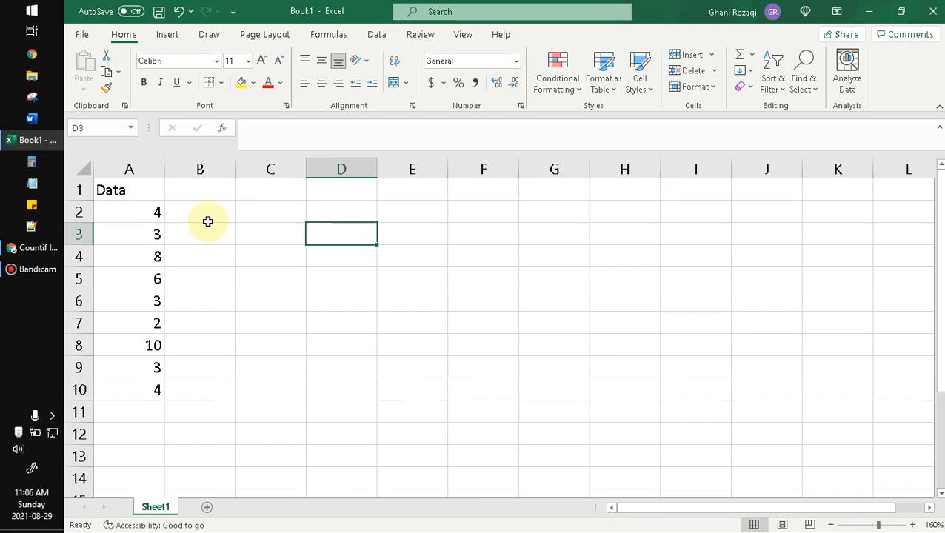
{"action": "scroll", "coordinate": [208, 222], "scroll_direction": "up", "scroll_amount": 2, "text": "ctrl"}
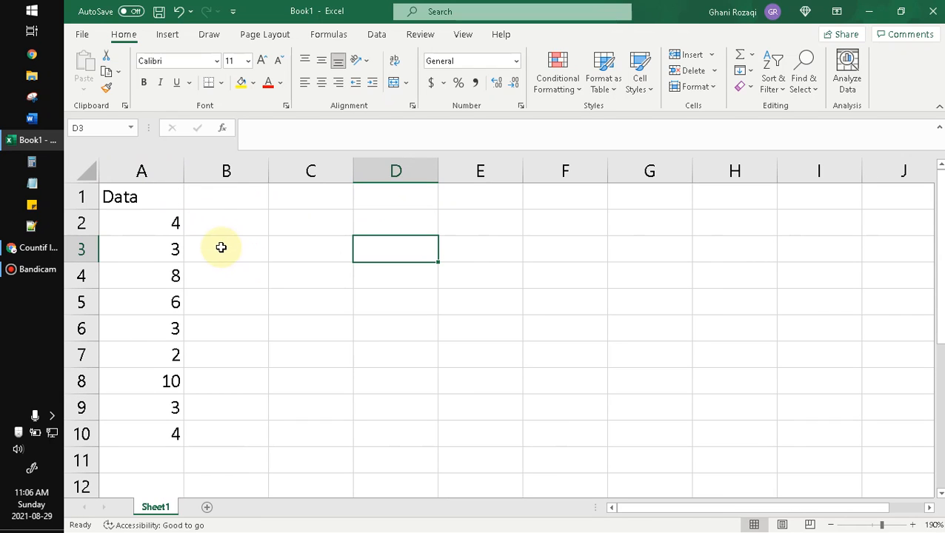
{"action": "left_click", "coordinate": [158, 170]}
{"action": "left_click", "coordinate": [462, 307]}
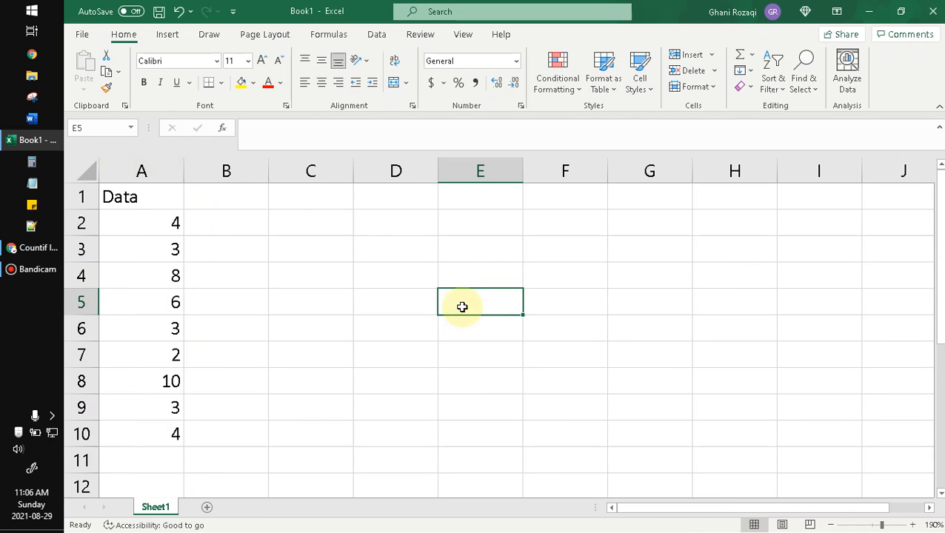
- Enter the condition label "< 5" in cell C2
{"action": "left_click", "coordinate": [335, 230]}
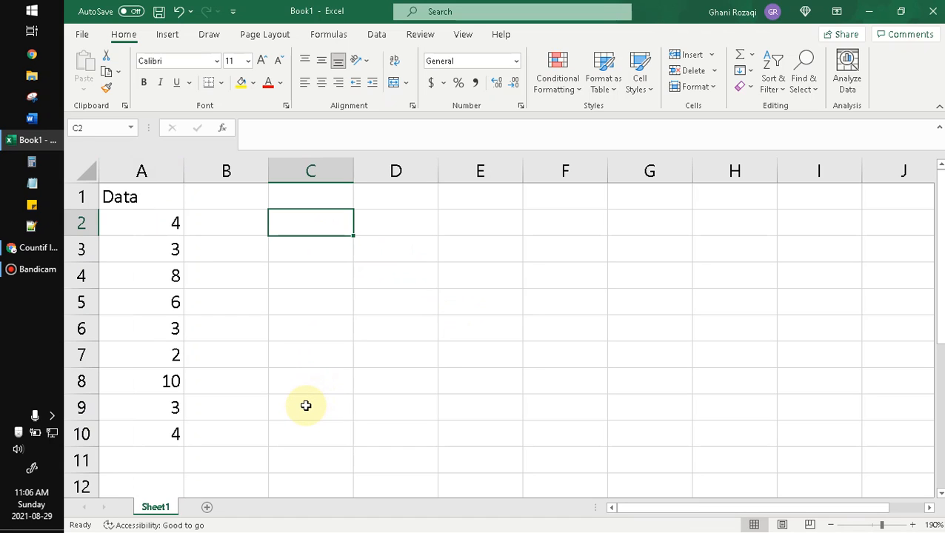
{"action": "type", "text": "< 5"}
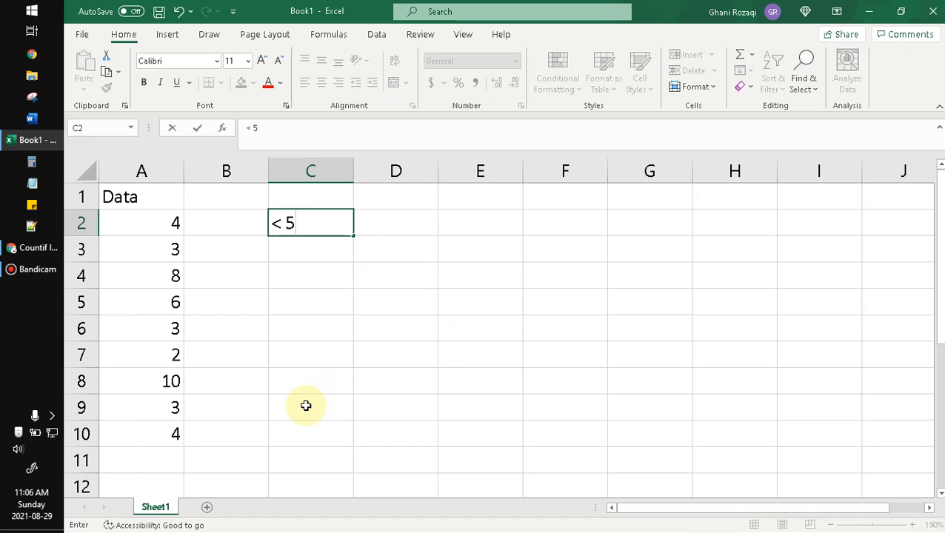
{"action": "key", "text": "Return"}
- Start a COUNTIF formula in cell D2, beside the "< 5" label, with the whole of column A as its range
{"action": "key", "text": "Up"}
{"action": "key", "text": "Right"}
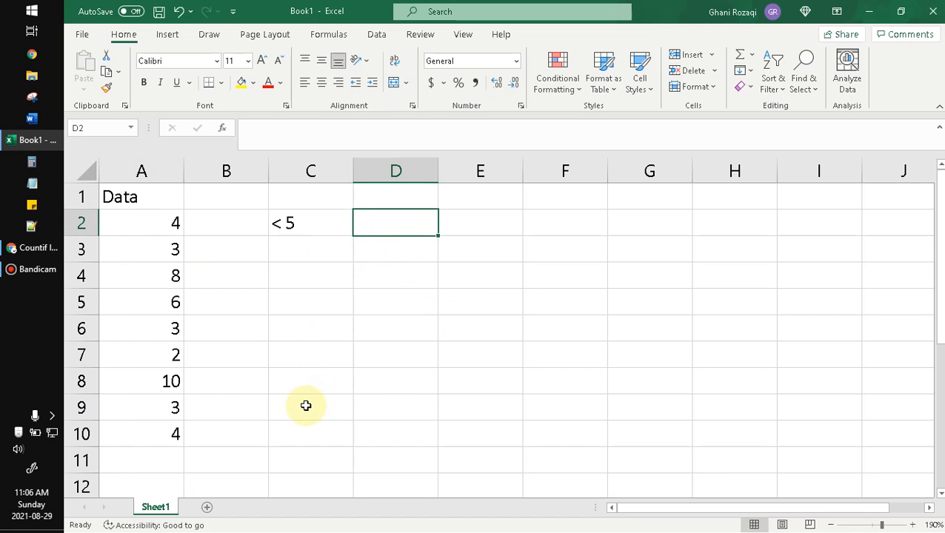
{"action": "type", "text": "=c"}
{"action": "type", "text": "o"}
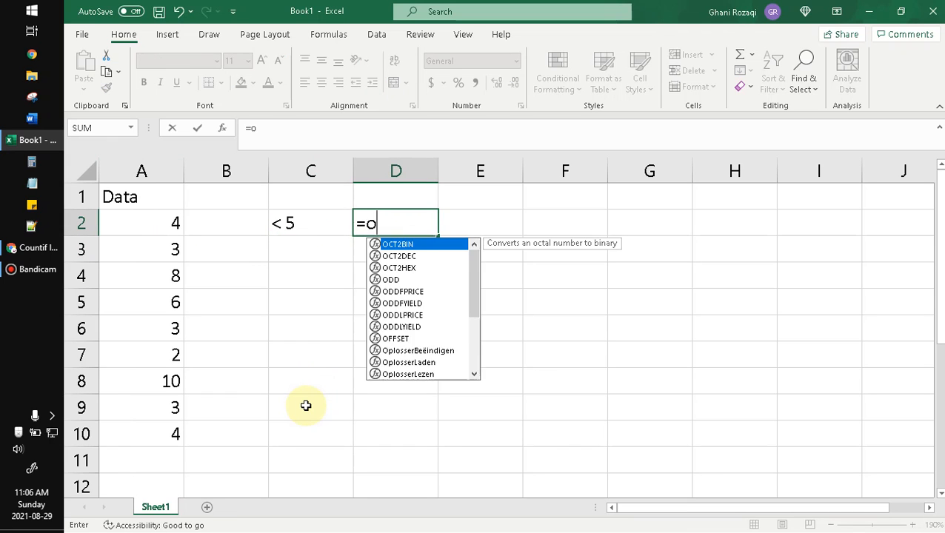
{"action": "key", "text": "BackSpace"}
{"action": "type", "text": "count"}
{"action": "key", "text": "Down"}
{"action": "key", "text": "Down"}
{"action": "key", "text": "Down"}
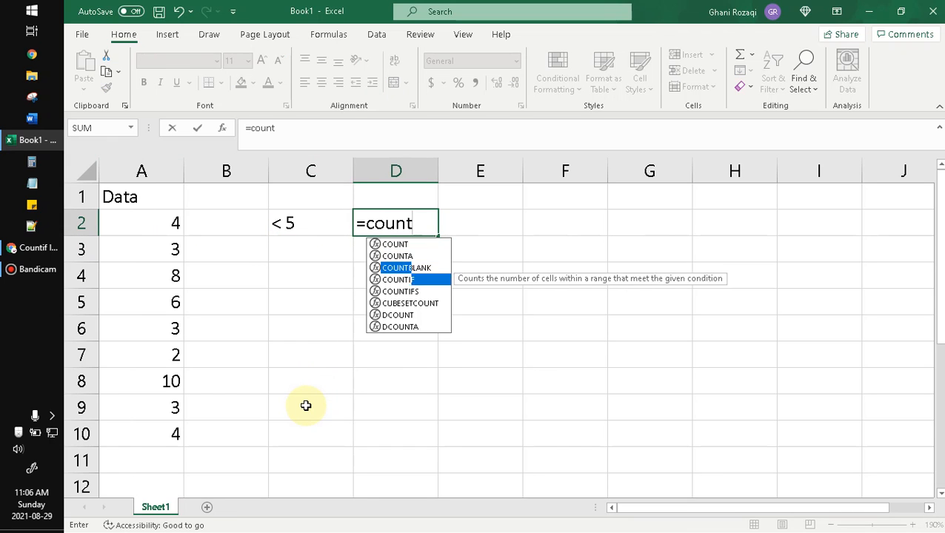
{"action": "key", "text": "Tab"}
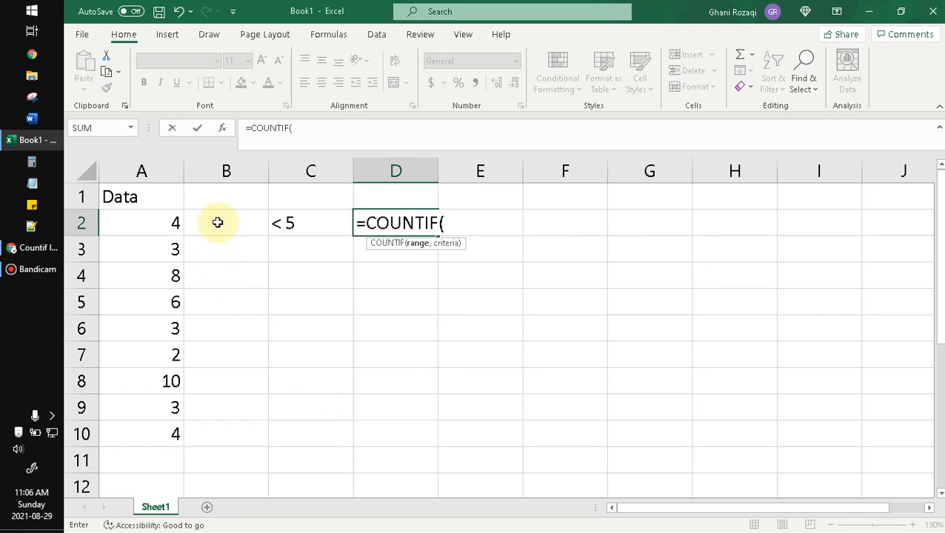
{"action": "left_click", "coordinate": [162, 171]}
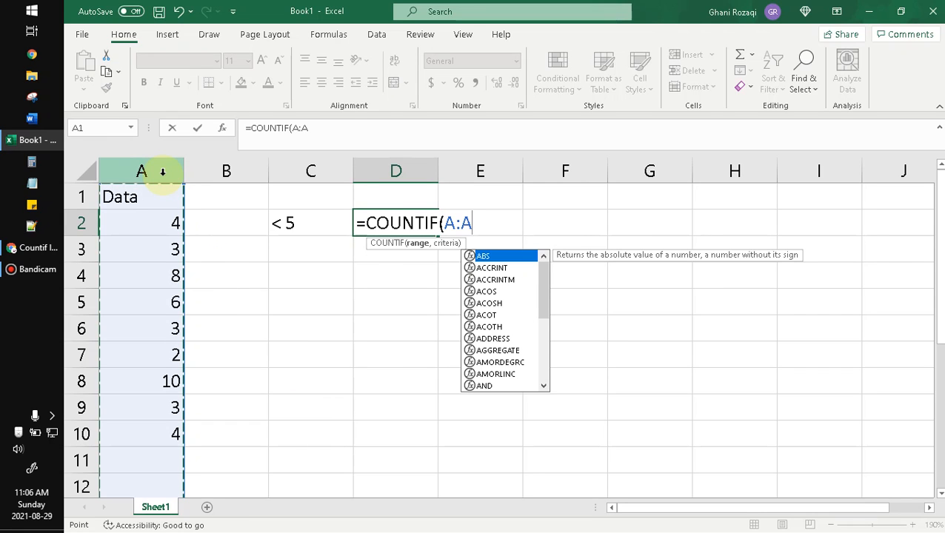
- Complete the COUNTIF formula in D2 with the criterion "<"&5 so that it reads =COUNTIF(A:A,"<"&5)
{"action": "type", "text": ","}
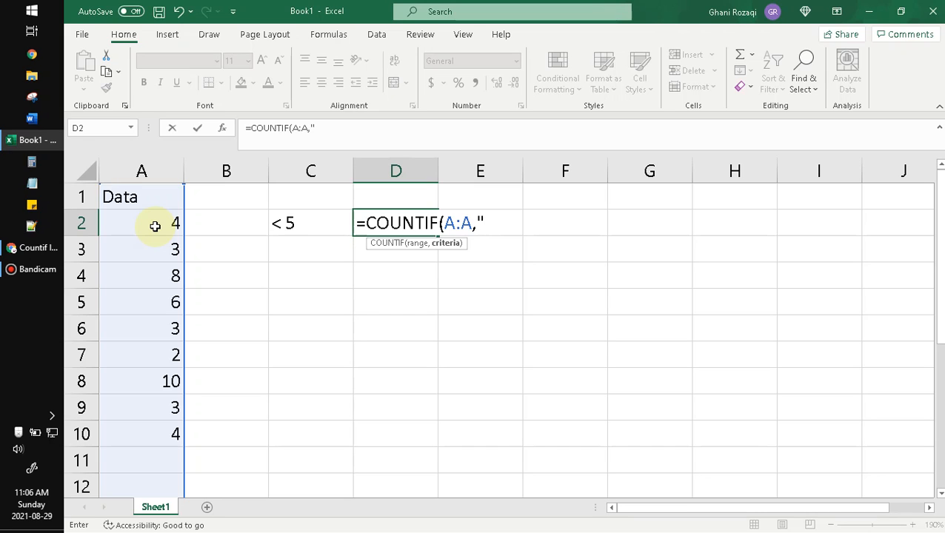
{"action": "type", "text": " <\"&"}
{"action": "type", "text": "5"}
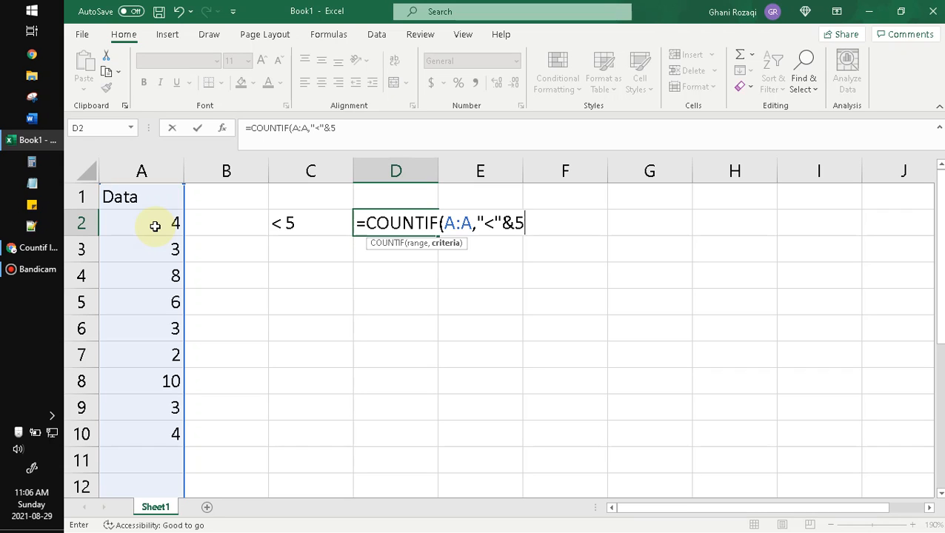
{"action": "type", "text": ")"}
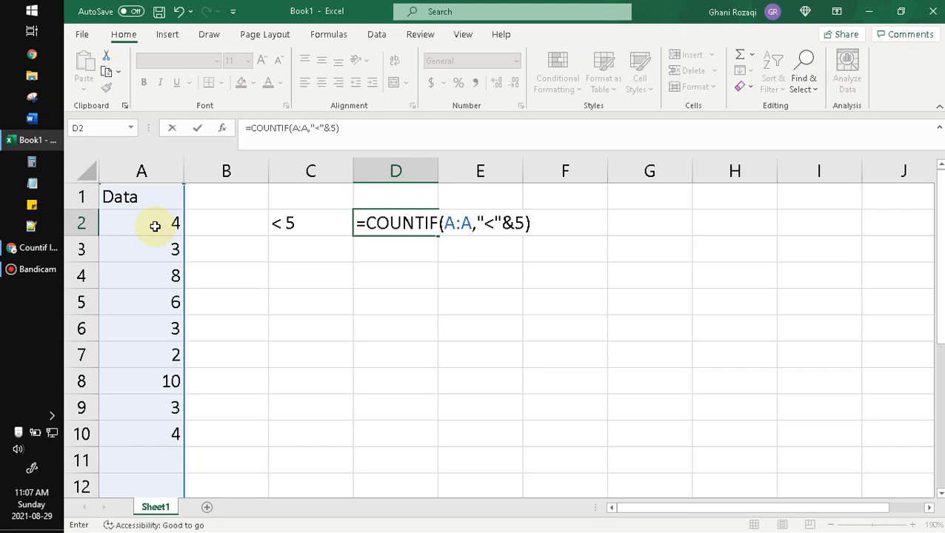
{"action": "key", "text": "Return"}
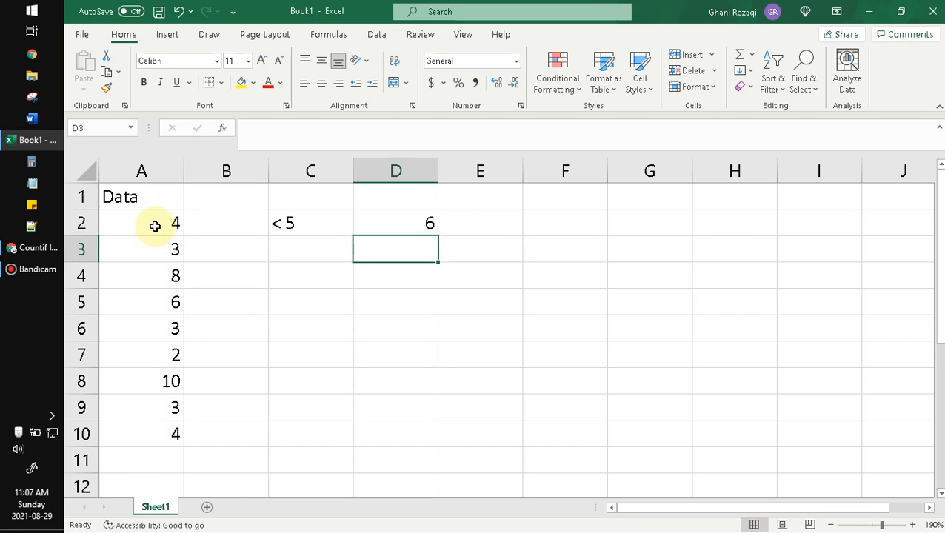
- Check the count in D2 by going through the individual column A values that are below 5
{"action": "left_click", "coordinate": [308, 226]}
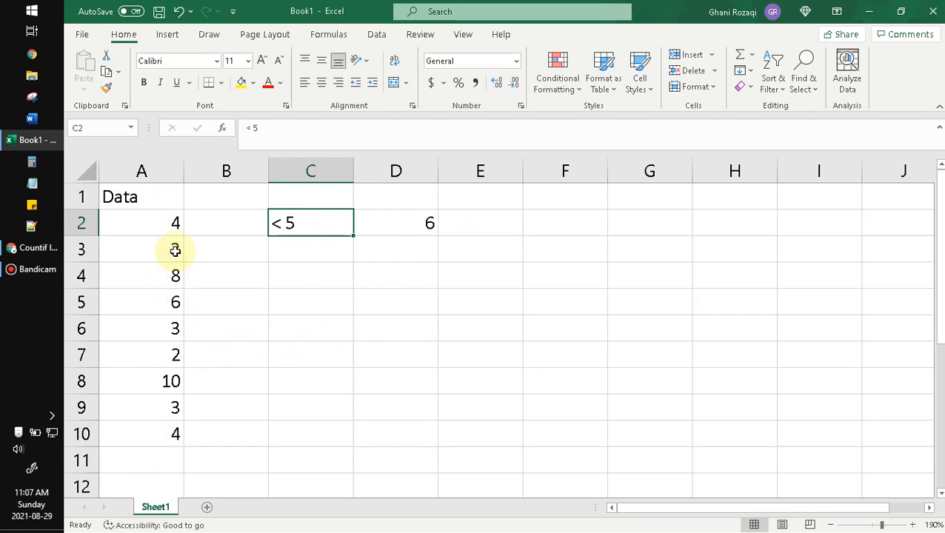
{"action": "left_click", "coordinate": [179, 228]}
{"action": "left_click", "coordinate": [168, 247]}
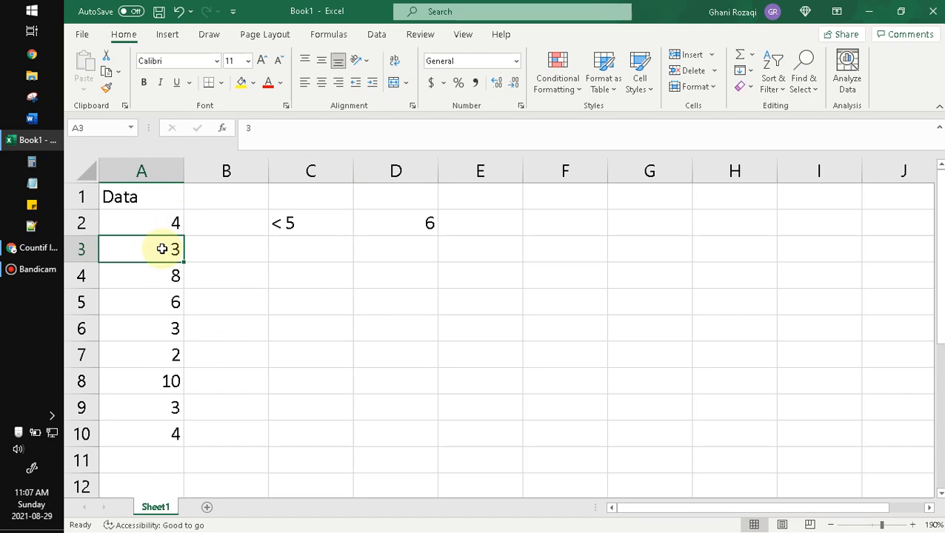
{"action": "left_click", "coordinate": [150, 323]}
{"action": "left_click", "coordinate": [156, 352]}
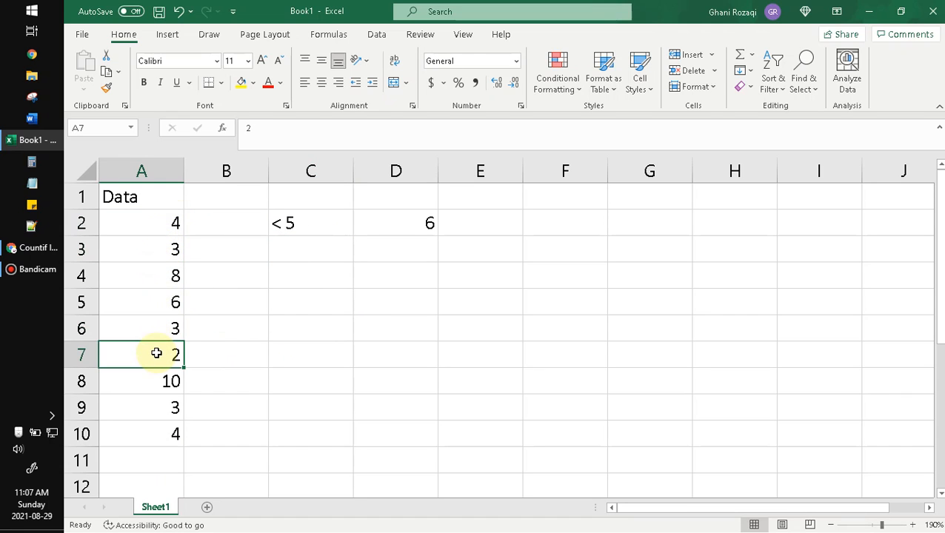
{"action": "left_click", "coordinate": [156, 406]}
{"action": "left_click", "coordinate": [158, 428]}
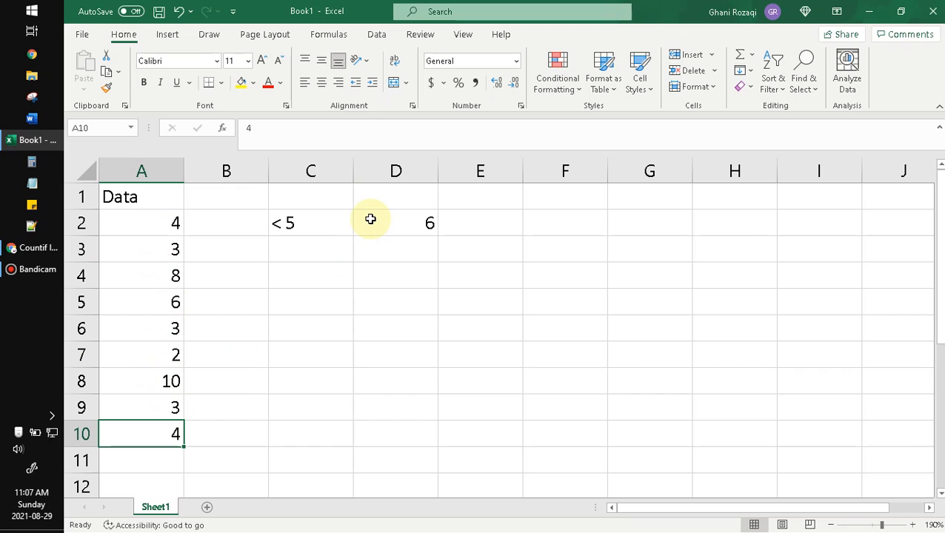
- Enter the condition label "<= 5" in cell C3
{"action": "left_click", "coordinate": [274, 253]}
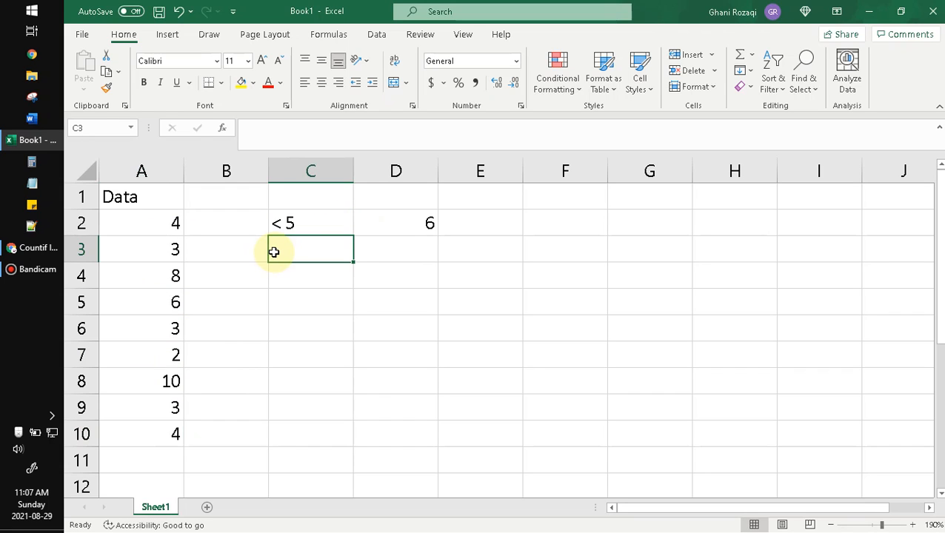
{"action": "type", "text": "< ="}
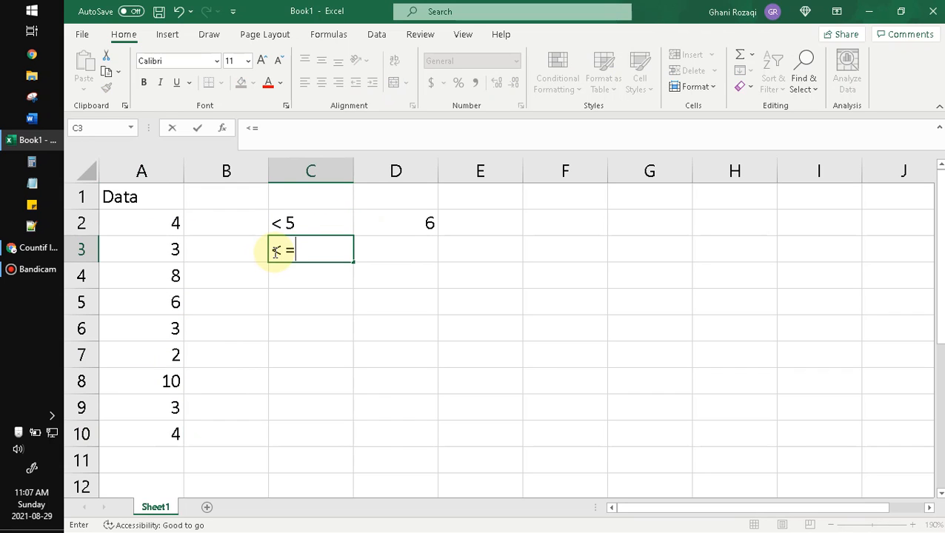
{"action": "key", "text": "BackSpace"}
{"action": "key", "text": "BackSpace"}
{"action": "type", "text": "+"}
{"action": "key", "text": "BackSpace"}
{"action": "type", "text": "+ 5"}
{"action": "key", "text": "Tab"}
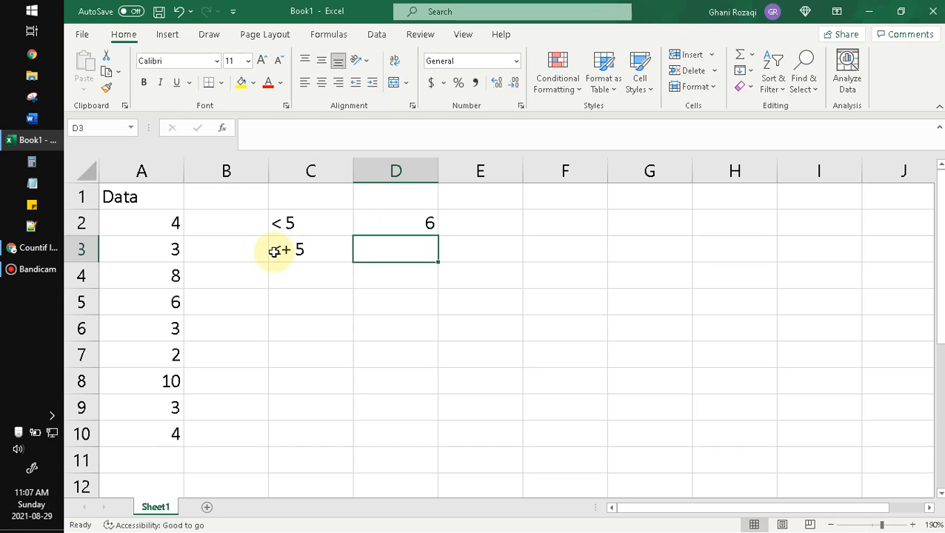
{"action": "left_click", "coordinate": [277, 252]}
{"action": "double_click", "coordinate": [282, 250]}
{"action": "key", "text": "Delete"}
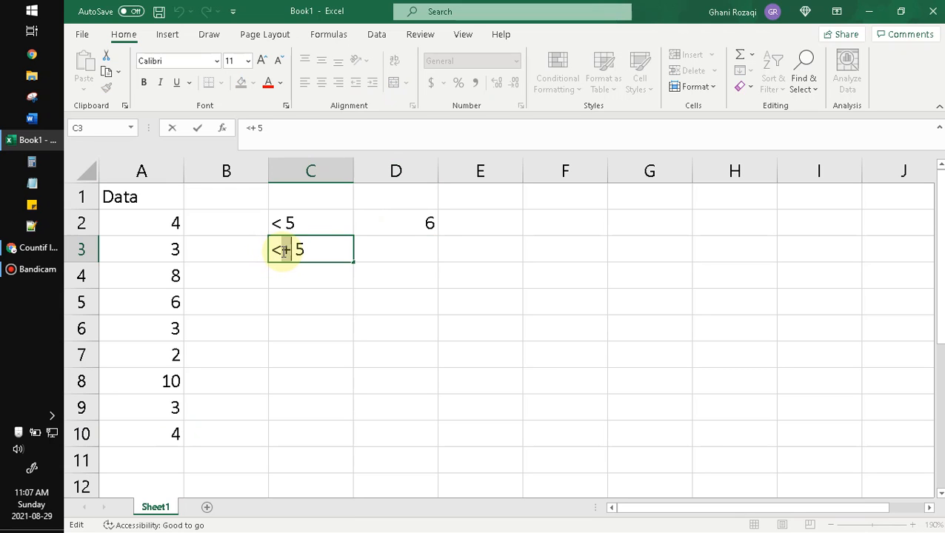
{"action": "type", "text": "="}
{"action": "key", "text": "Tab"}
- Copy the COUNTIF formula text from D2 into D3 and change its operator so that it reads =COUNTIF(A:A,"<="&5)
{"action": "left_click", "coordinate": [392, 220]}
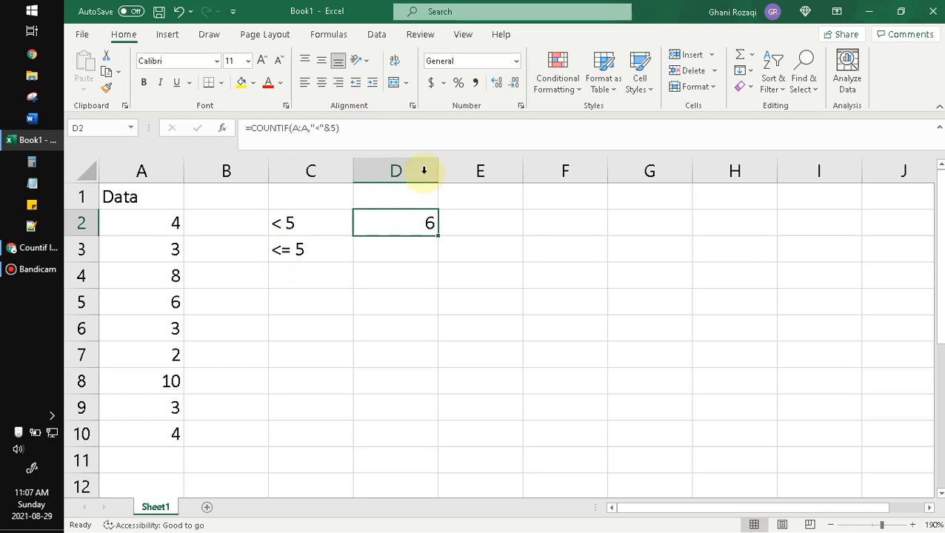
{"action": "left_click_drag", "start_coordinate": [368, 133], "coordinate": [160, 106]}
{"action": "key", "text": "ctrl+c"}
{"action": "key", "text": "Escape"}
{"action": "left_click", "coordinate": [386, 249]}
{"action": "double_click", "coordinate": [386, 249]}
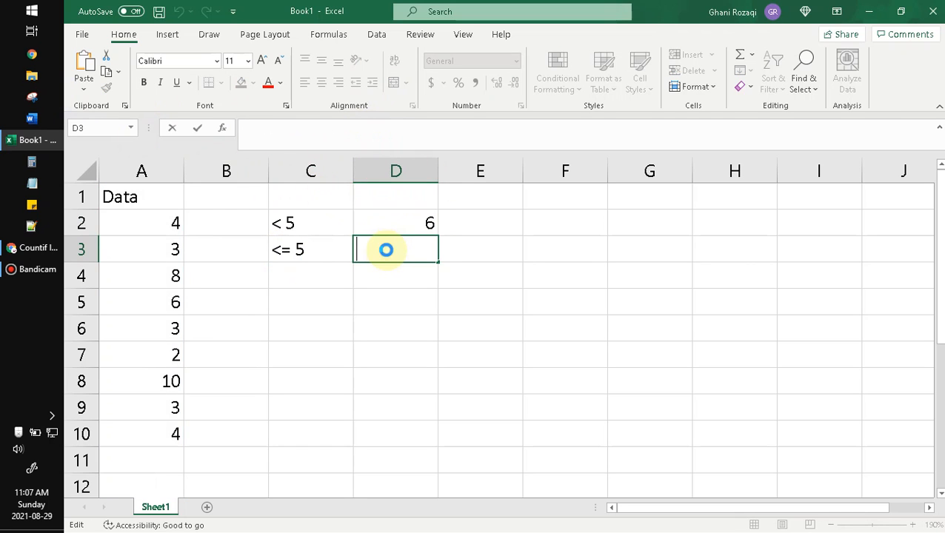
{"action": "key", "text": "ctrl+v"}
{"action": "left_click", "coordinate": [495, 249]}
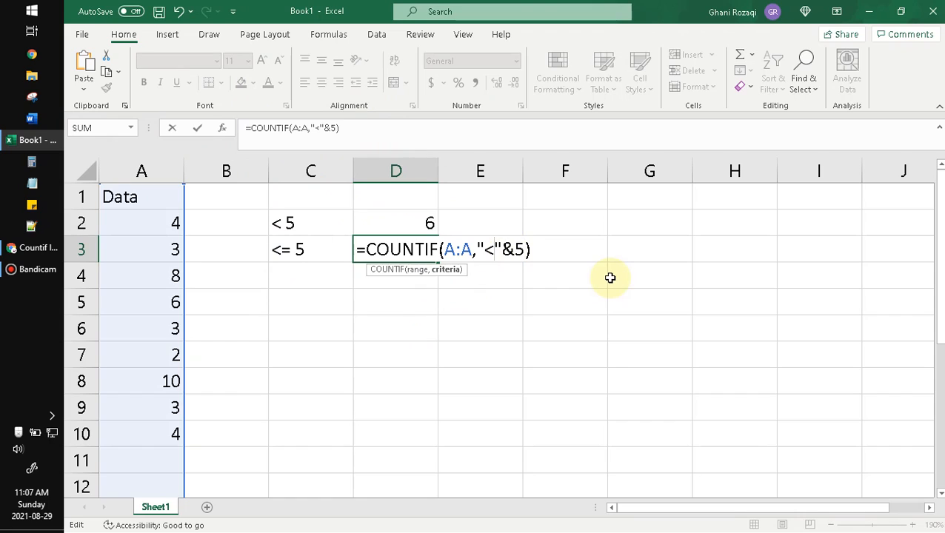
{"action": "type", "text": "="}
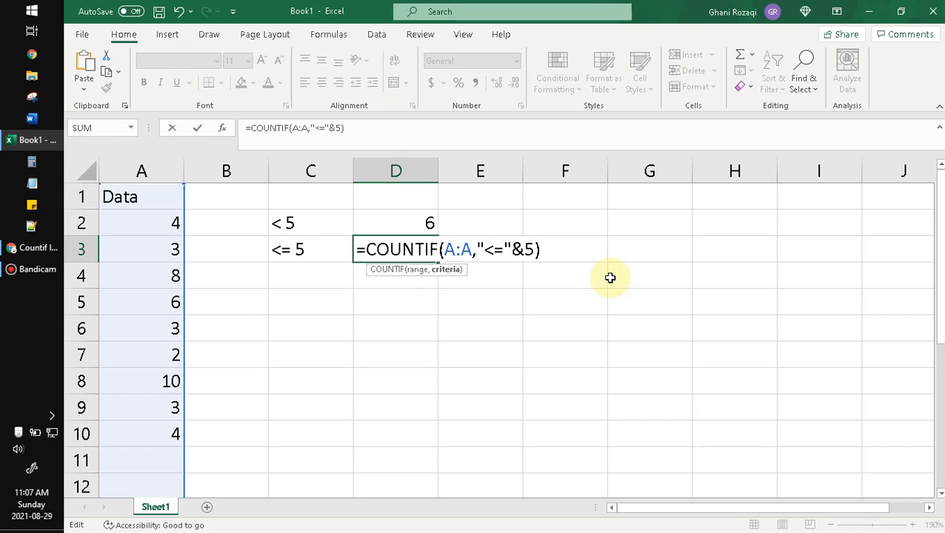
{"action": "key", "text": "Return"}
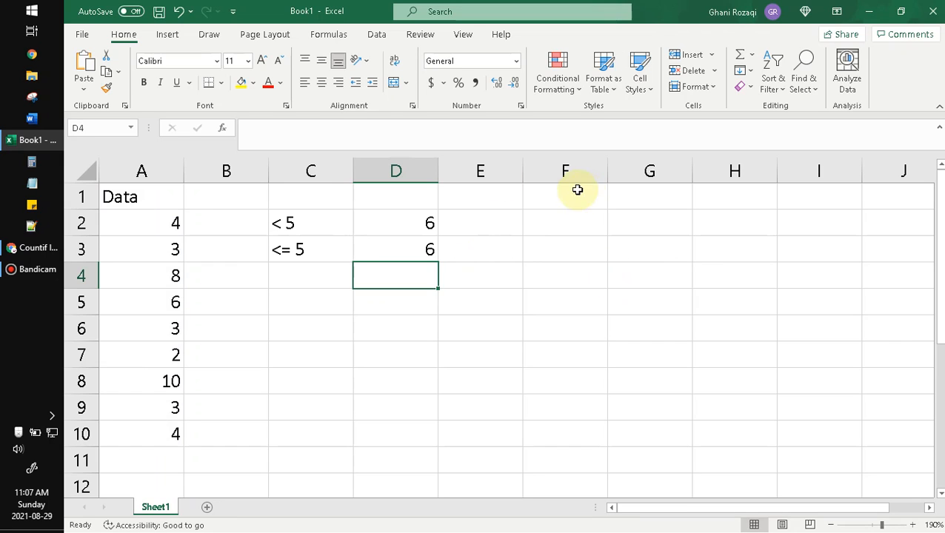
- Look over the data in A2:A10, try the value 5 in cell A5 and undo that change
{"action": "left_click", "coordinate": [304, 345]}
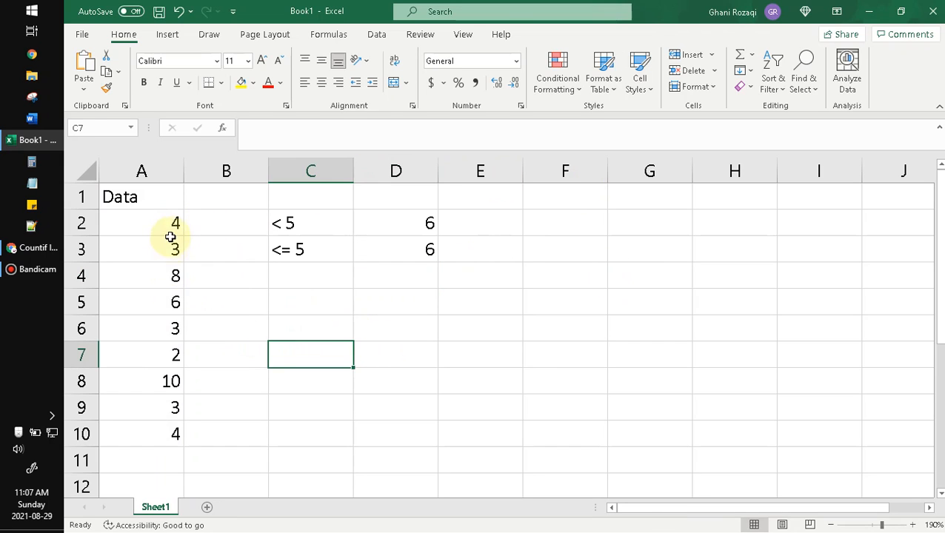
{"action": "left_click_drag", "start_coordinate": [172, 226], "coordinate": [169, 432]}
{"action": "left_click", "coordinate": [378, 420]}
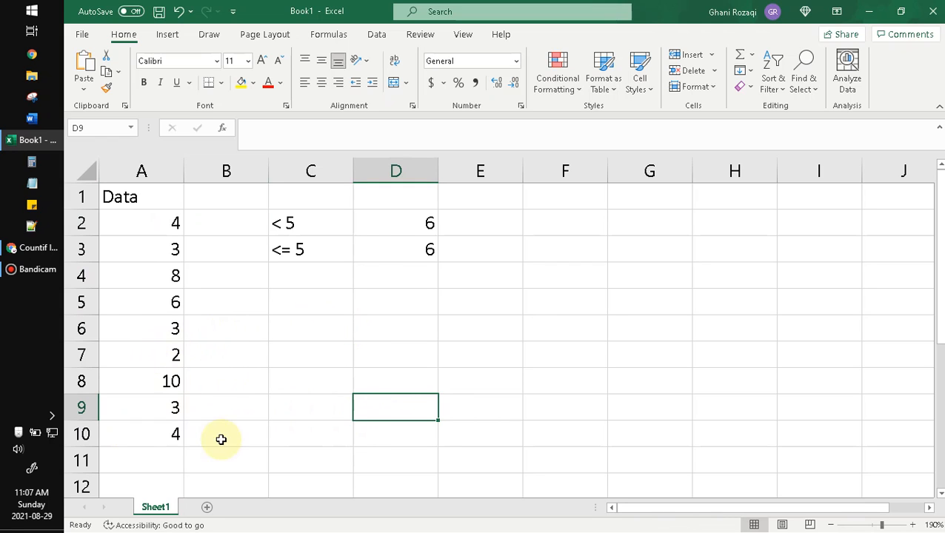
{"action": "left_click", "coordinate": [166, 328]}
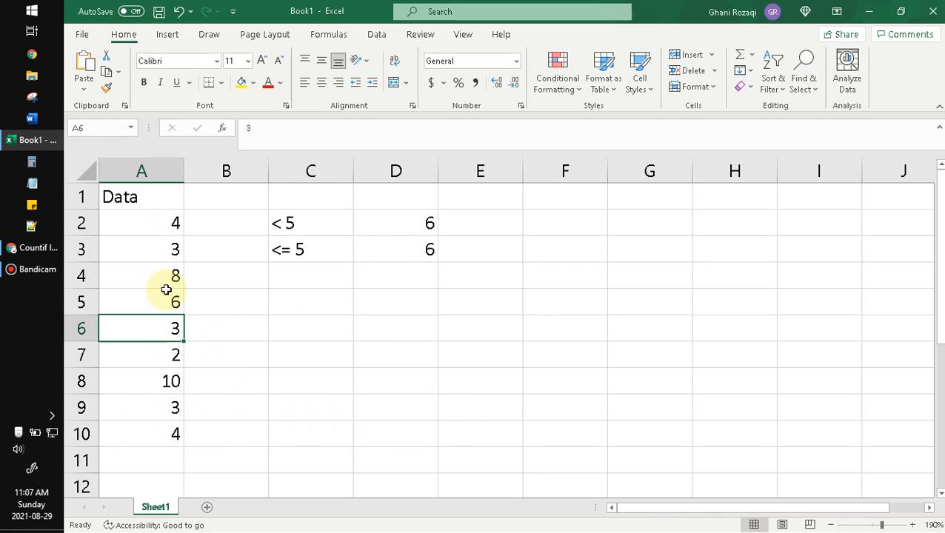
{"action": "left_click", "coordinate": [157, 300]}
{"action": "type", "text": "5"}
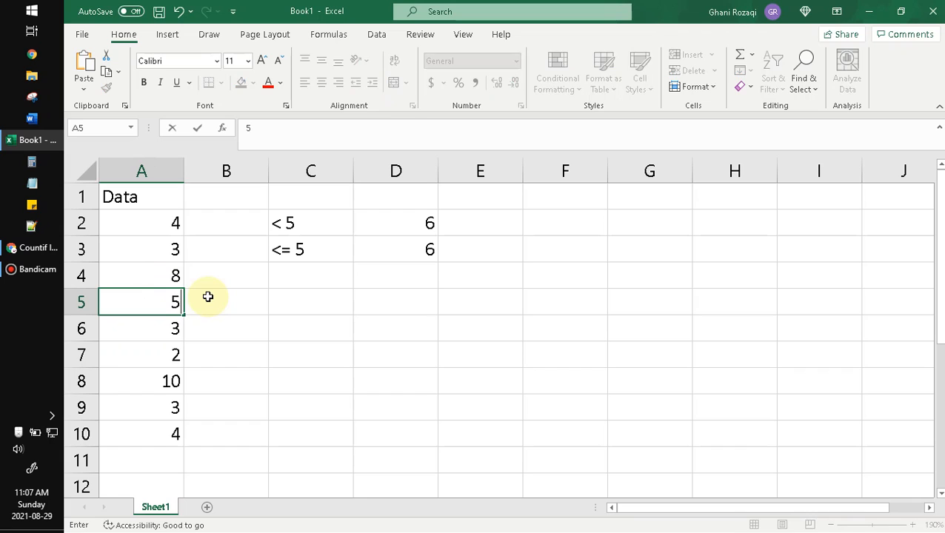
{"action": "key", "text": "Return"}
{"action": "key", "text": "ctrl+z"}
- Enter the operator labels ">" in cell C4 and ">=" in cell C5
{"action": "left_click", "coordinate": [294, 268]}
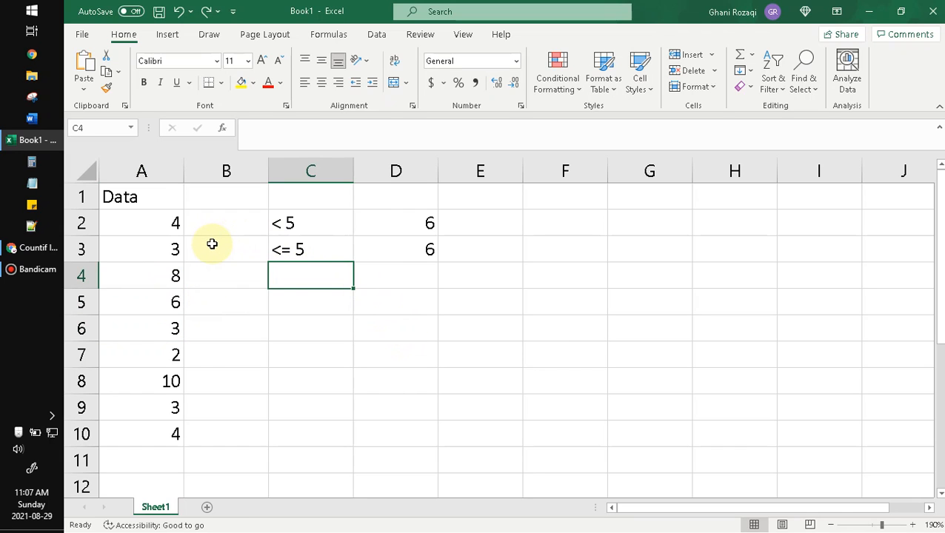
{"action": "type", "text": ">"}
{"action": "key", "text": "Return"}
{"action": "type", "text": ">"}
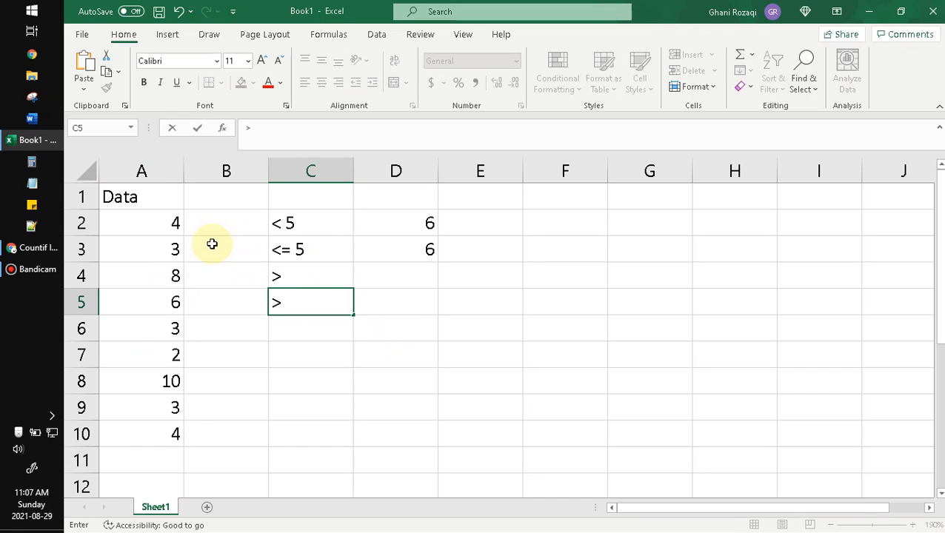
{"action": "type", "text": "="}
{"action": "key", "text": "Return"}
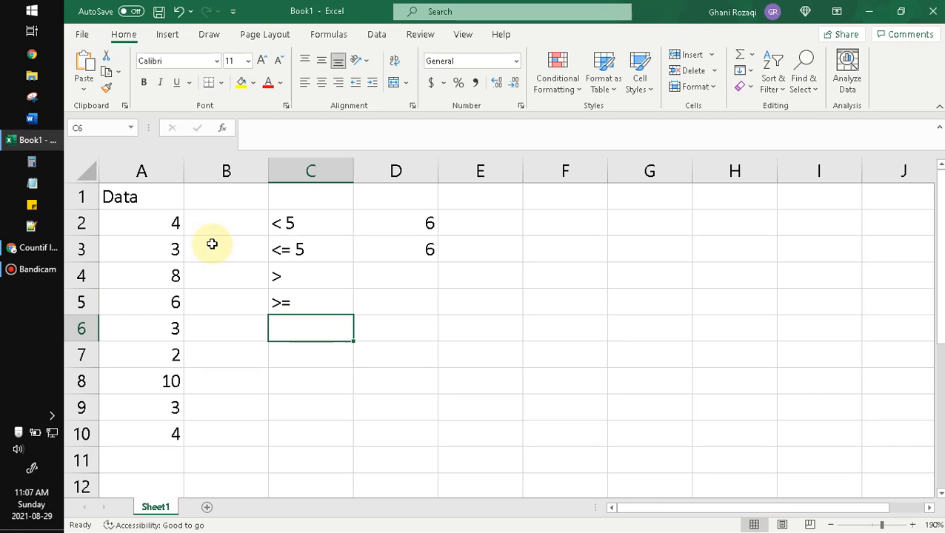
- Enter the combined condition label "<5, >2" in cell C6
{"action": "type", "text": "<"}
{"action": "key", "text": "BackSpace"}
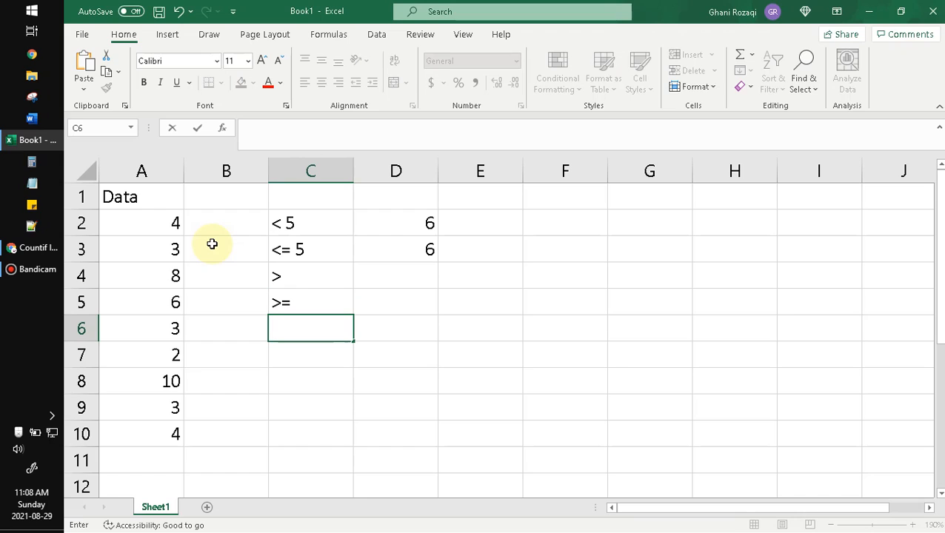
{"action": "type", "text": "<5, >2"}
{"action": "key", "text": "Return"}
- Begin a COUNTIFS formula in cell D6 with column A as the first criteria range and ">"&5 as its criterion
{"action": "key", "text": "Right"}
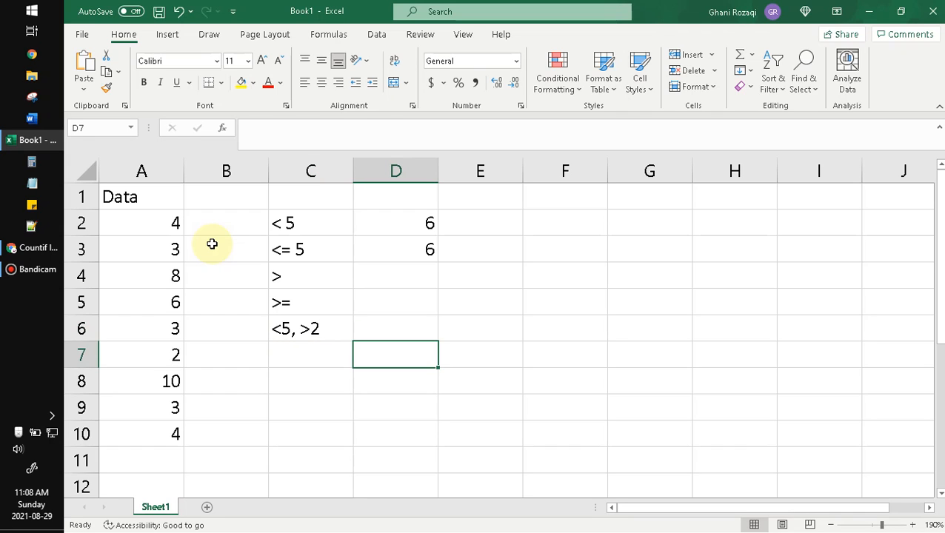
{"action": "key", "text": "Up"}
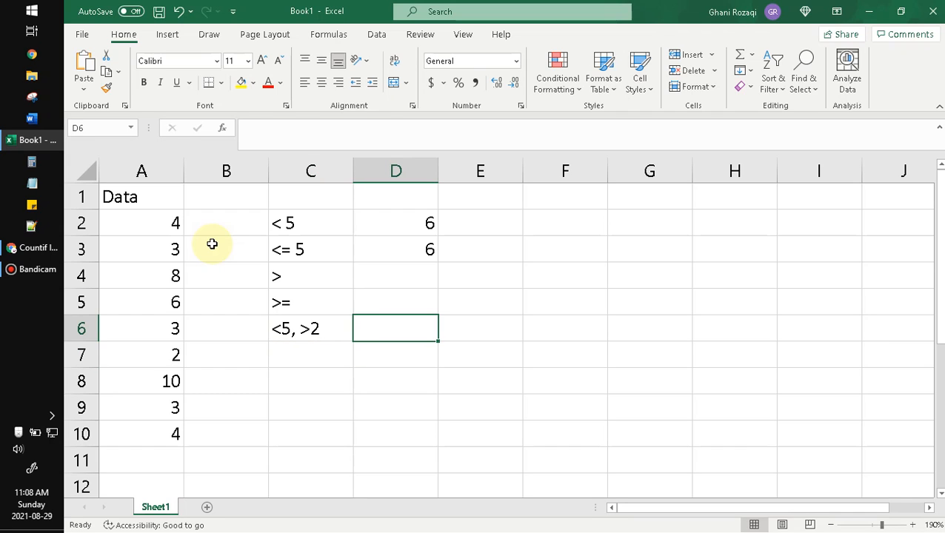
{"action": "type", "text": "=count"}
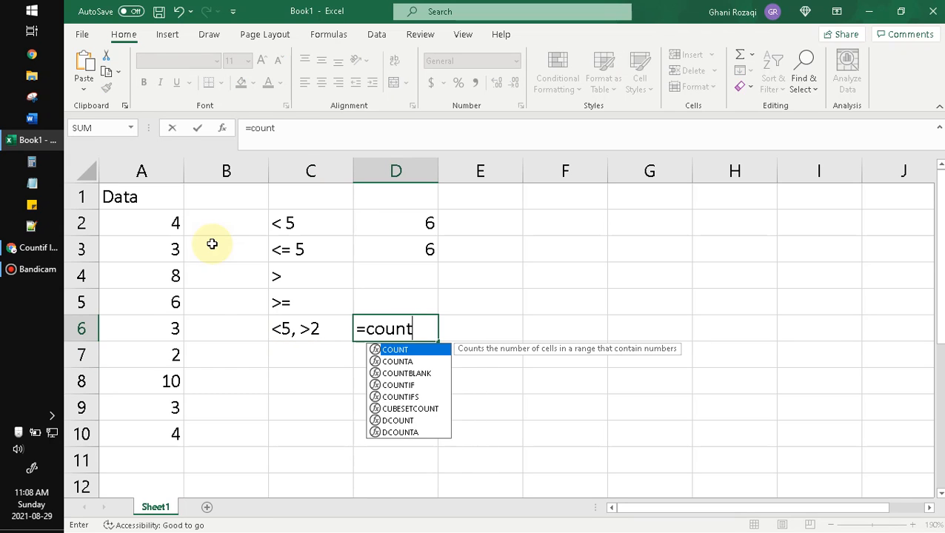
{"action": "type", "text": "ifs"}
{"action": "key", "text": "Tab"}
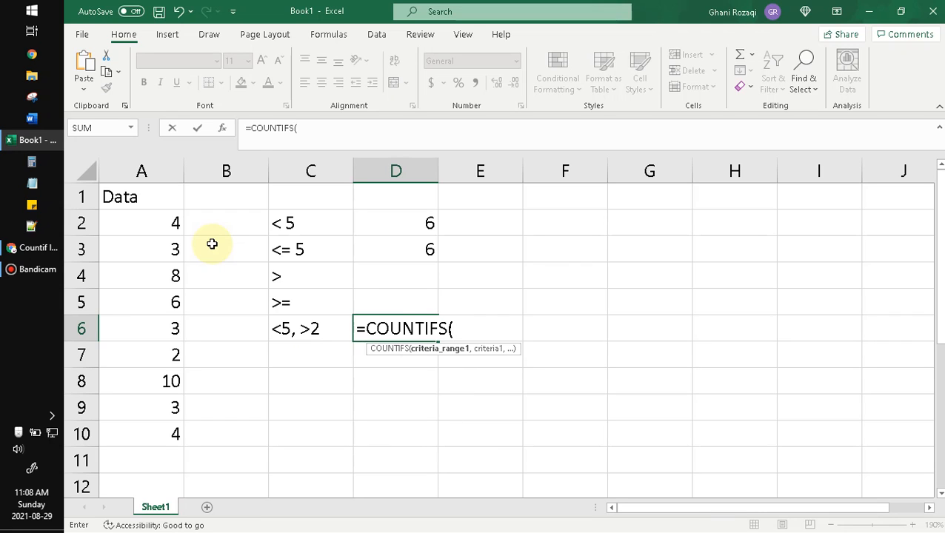
{"action": "left_click", "coordinate": [176, 171]}
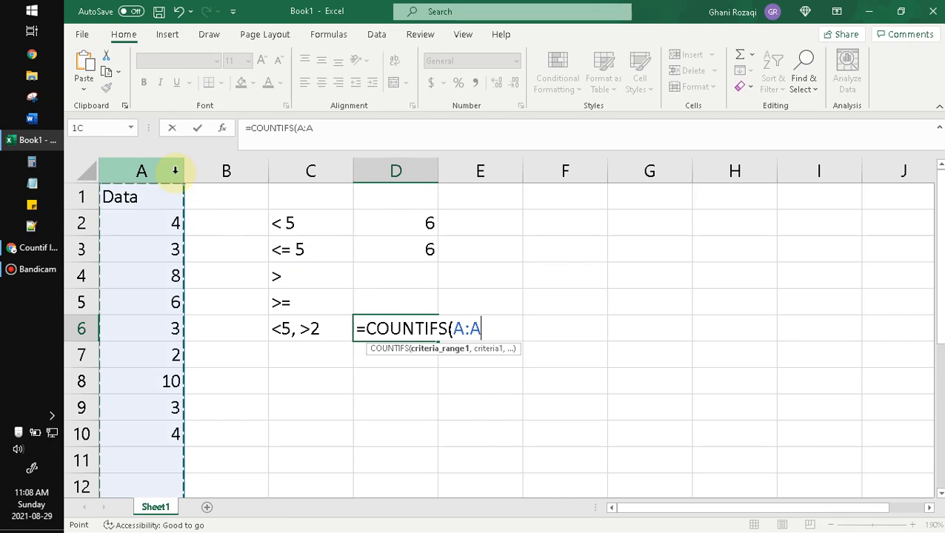
{"action": "type", "text": ","}
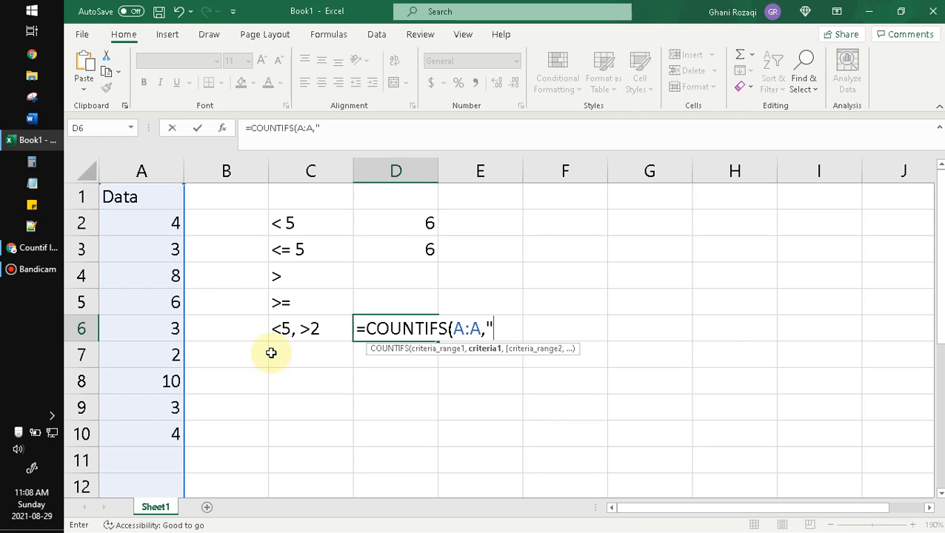
{"action": "type", "text": " >\"&"}
{"action": "type", "text": "5"}
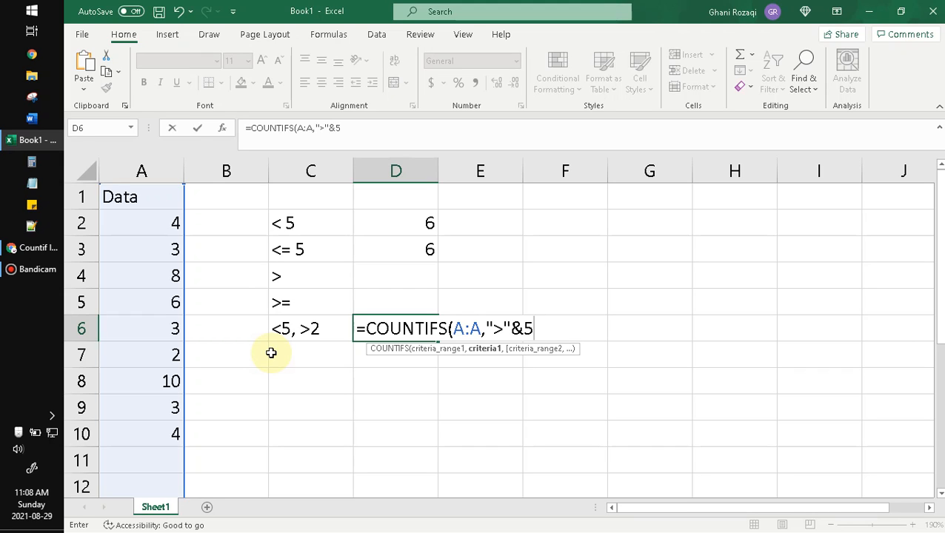
{"action": "type", "text": ","}
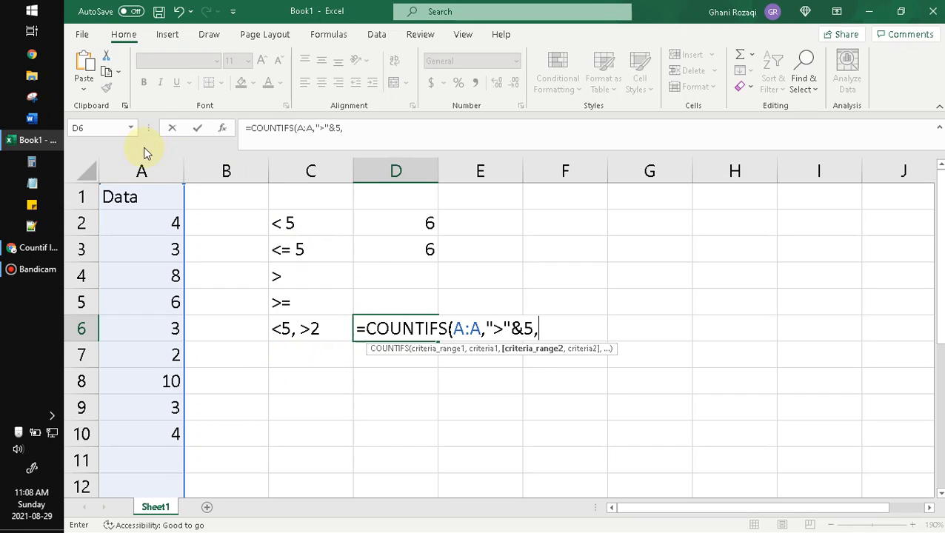
- Add column A as the second criteria range in the D6 formula and change the first criterion's operator to "<"
{"action": "left_click", "coordinate": [141, 170]}
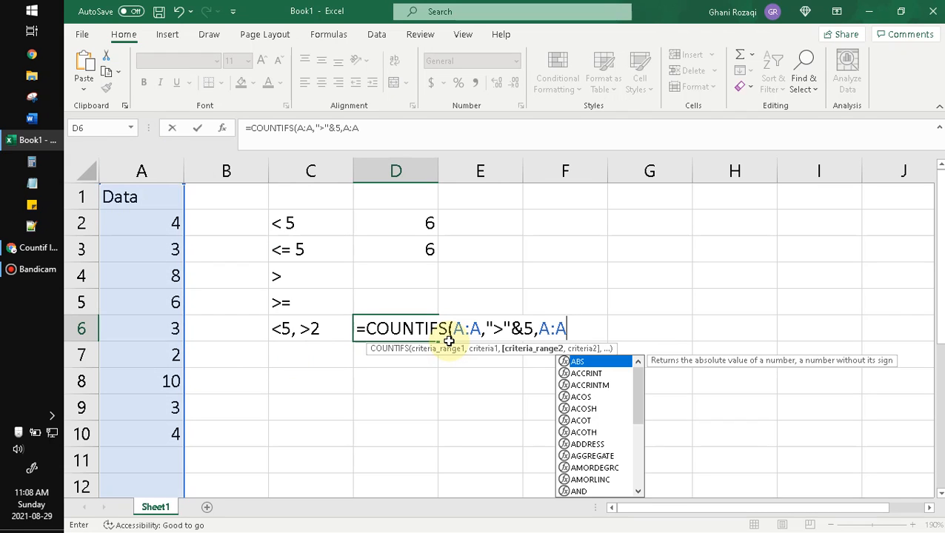
{"action": "type", "text": ",\""}
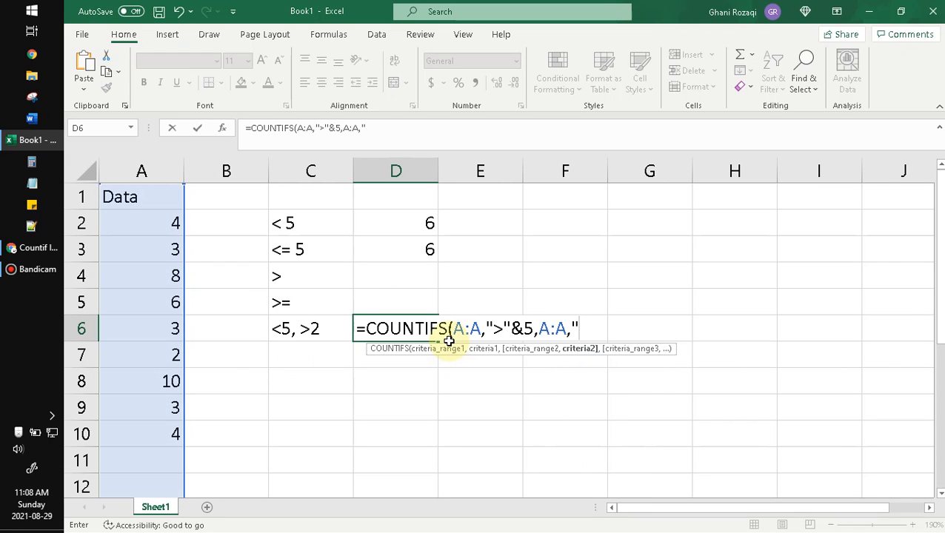
{"action": "left_click", "coordinate": [492, 328]}
{"action": "key", "text": "shift+Right"}
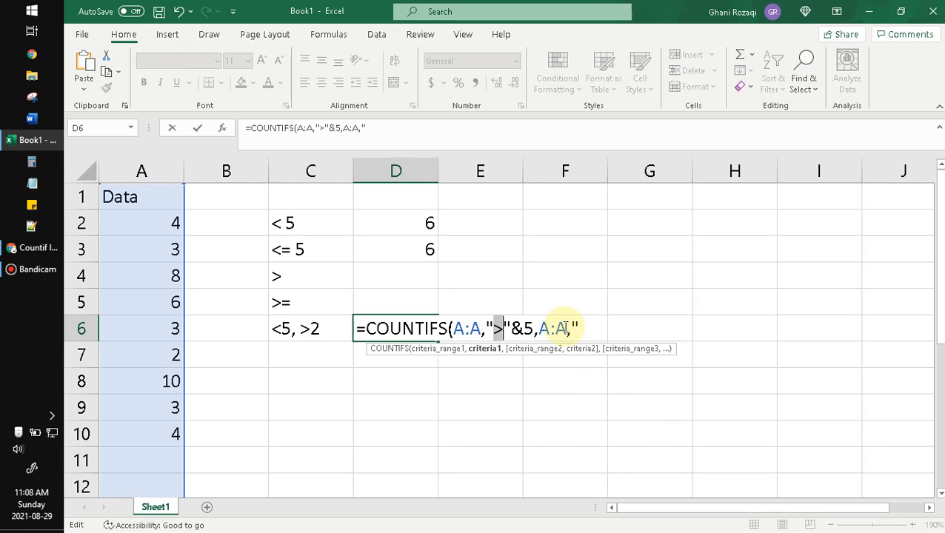
{"action": "type", "text": "<"}
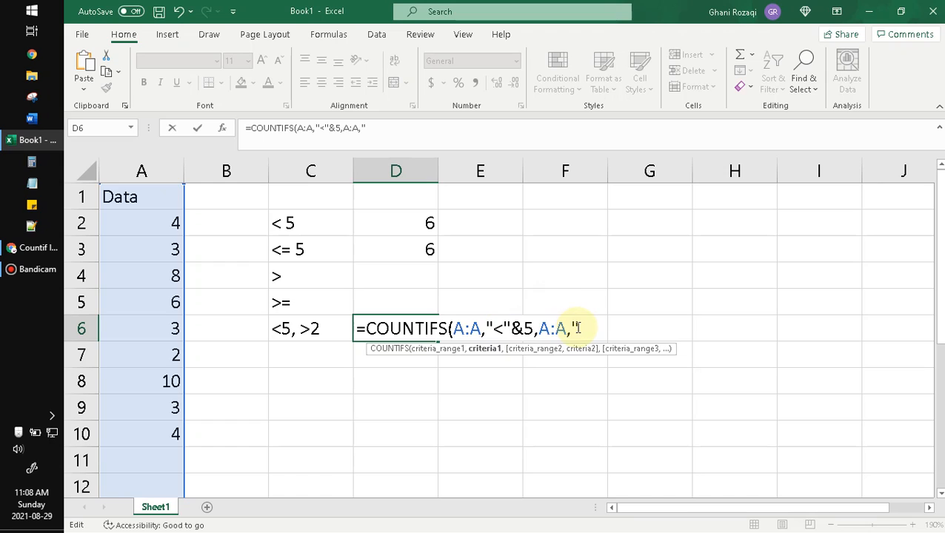
- Complete the D6 formula with the second criterion so it reads =COUNTIFS(A:A,"<"&5,A:A,">"&2)
{"action": "left_click", "coordinate": [577, 327]}
{"action": "type", "text": ">\""}
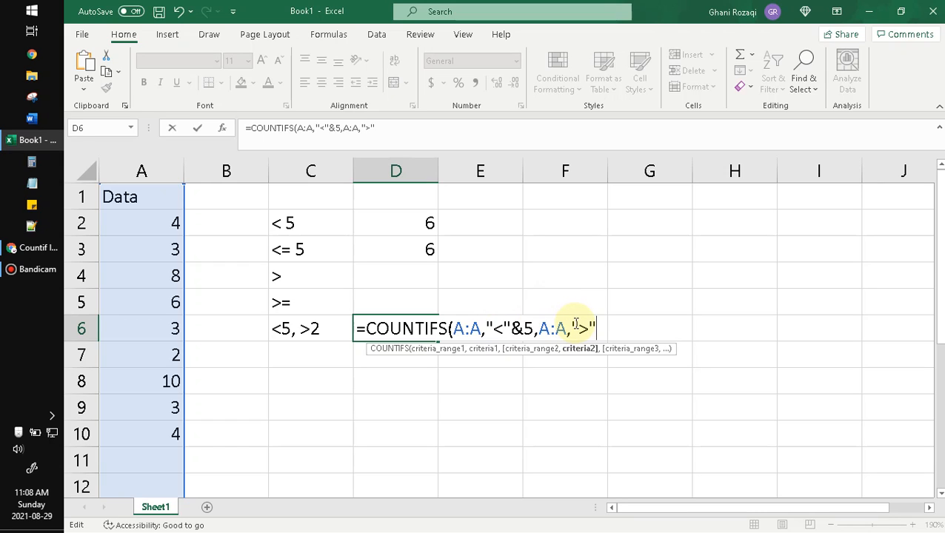
{"action": "type", "text": "&2)"}
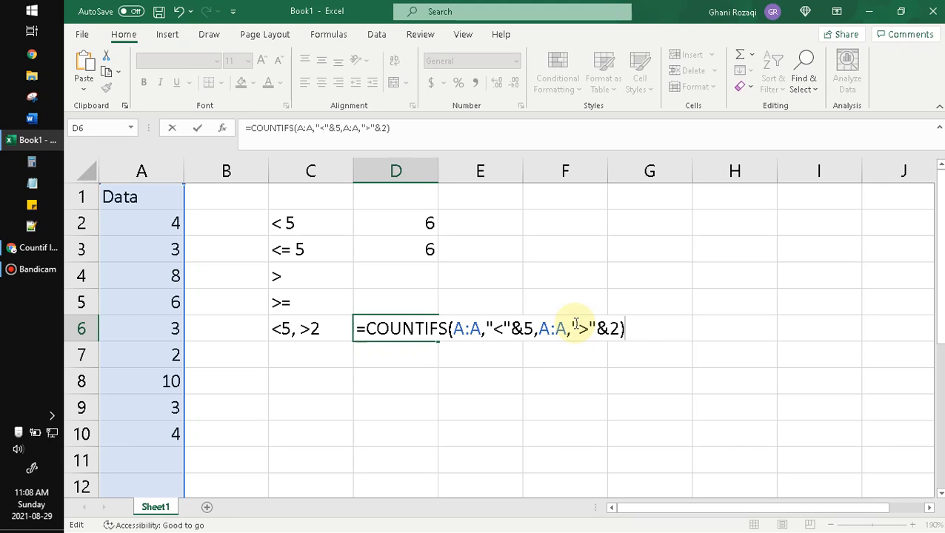
{"action": "key", "text": "Return"}
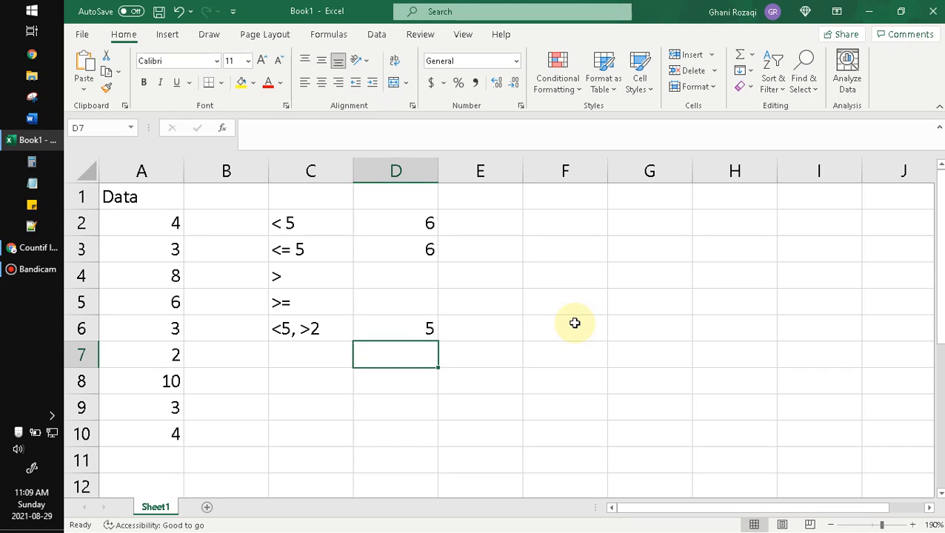
- Check the COUNTIFS result in D6 against the column A values that are below 5 and above 2
{"action": "left_click", "coordinate": [409, 329]}
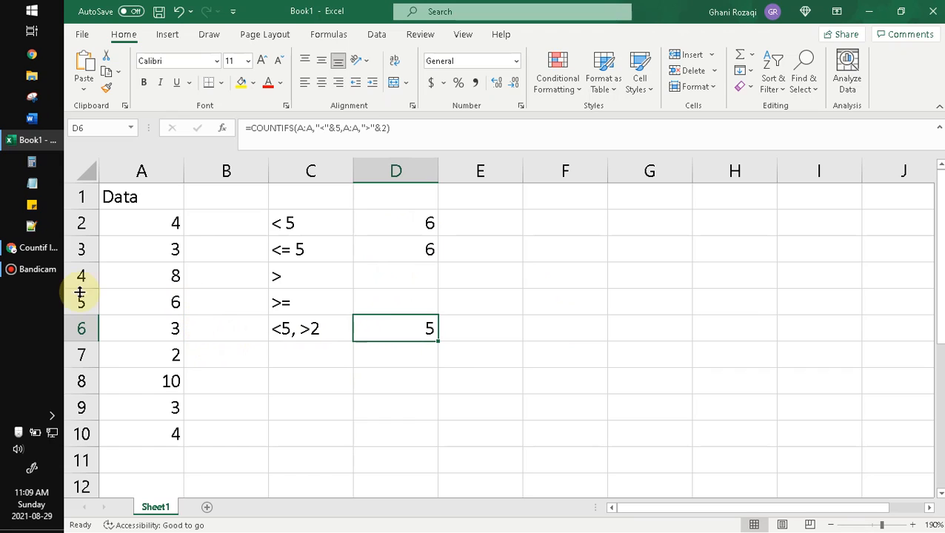
{"action": "left_click", "coordinate": [165, 224]}
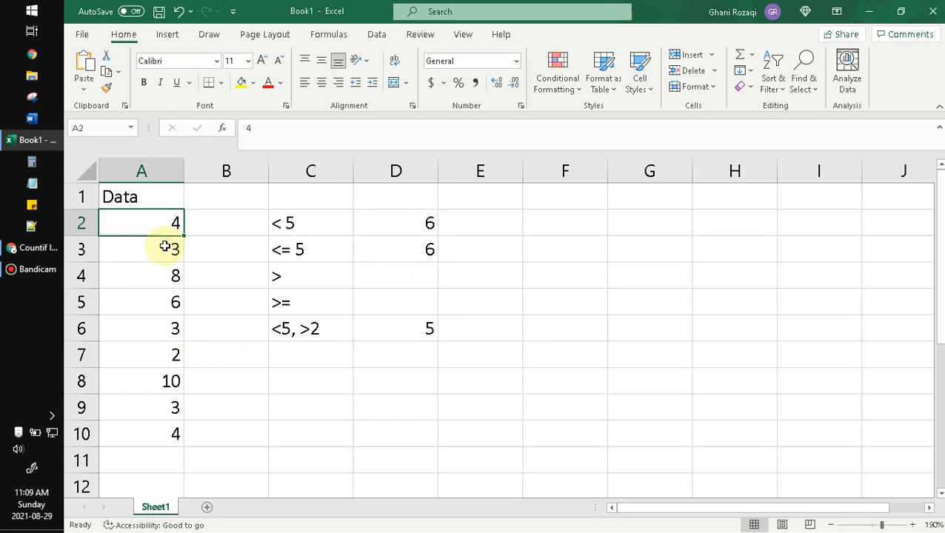
{"action": "left_click", "coordinate": [164, 245]}
{"action": "left_click", "coordinate": [170, 226]}
{"action": "left_click", "coordinate": [168, 246]}
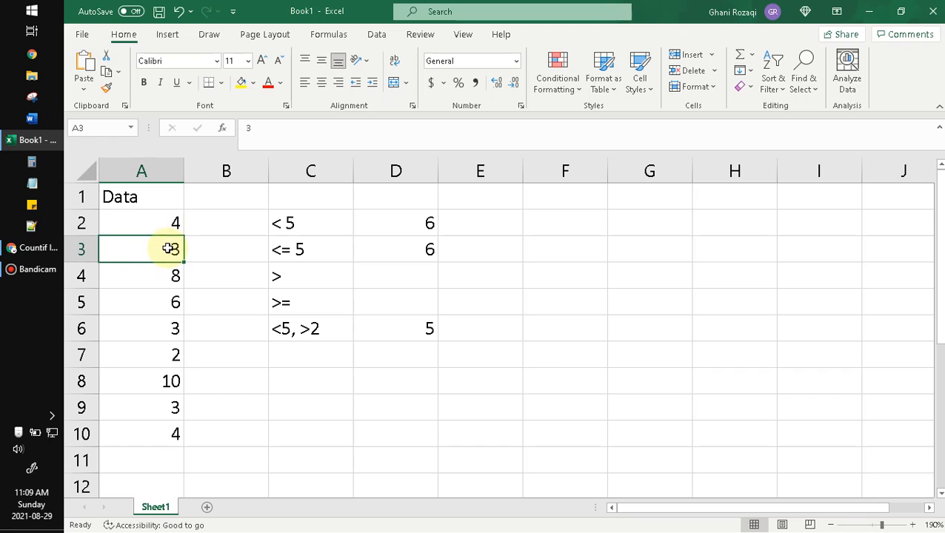
{"action": "left_click", "coordinate": [157, 326]}
{"action": "left_click", "coordinate": [162, 411]}
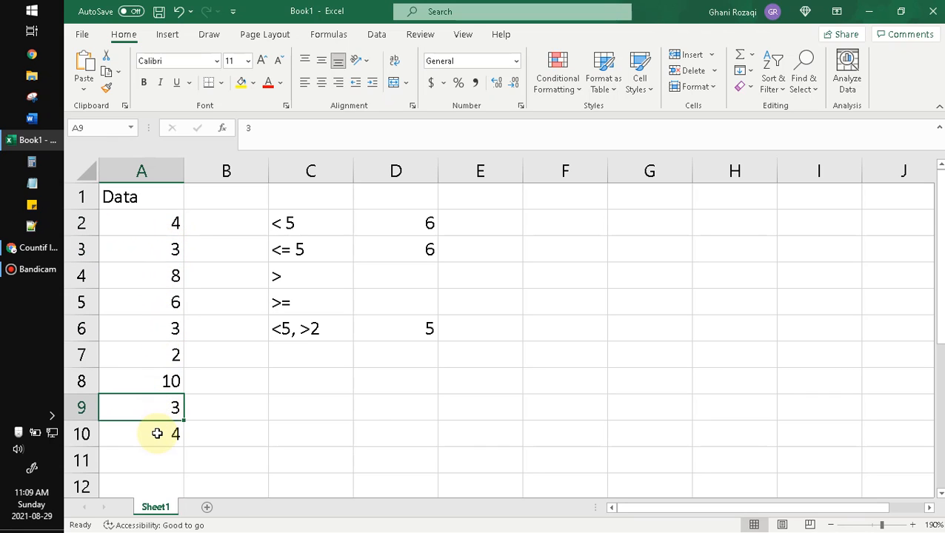
{"action": "left_click", "coordinate": [156, 432]}
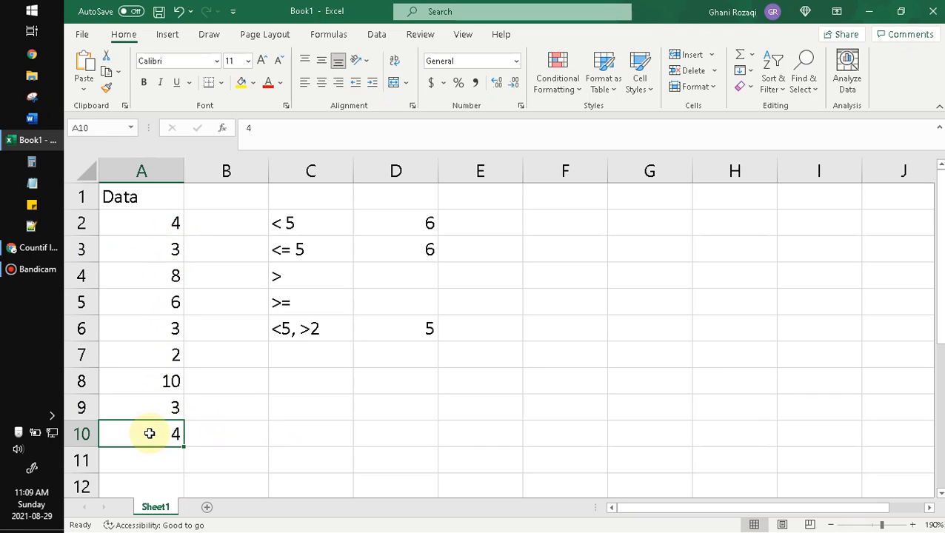
{"action": "left_click", "coordinate": [423, 416]}
{"action": "left_click", "coordinate": [408, 335]}
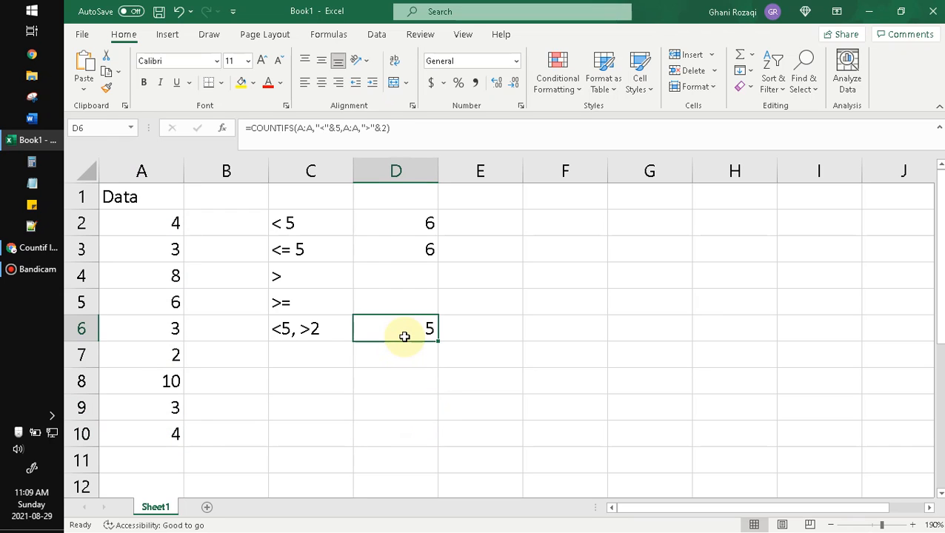
- Try 0 as the lower limit in the second criterion of the COUNTIFS formula in D6
{"action": "double_click", "coordinate": [405, 335]}
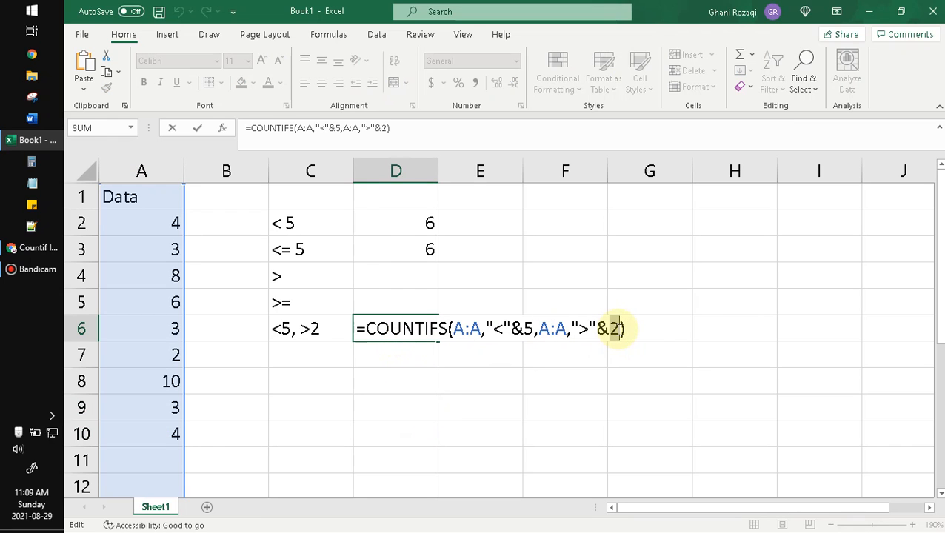
{"action": "double_click", "coordinate": [614, 328]}
{"action": "type", "text": "0"}
{"action": "key", "text": "Return"}
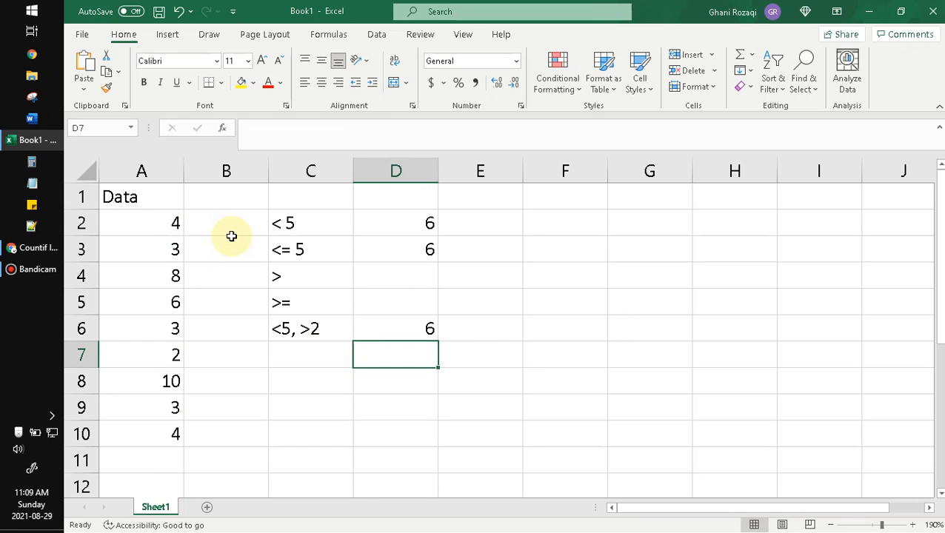
- Check the column A values between 0 and 5 against the D6 result, and undo the last change to the formula
{"action": "left_click", "coordinate": [165, 224]}
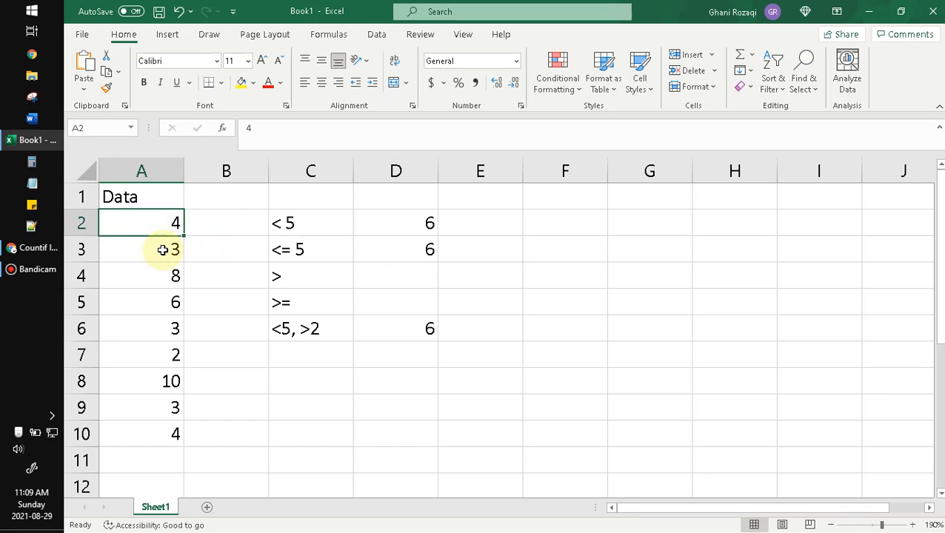
{"action": "left_click", "coordinate": [167, 247]}
{"action": "left_click", "coordinate": [160, 330]}
{"action": "left_click", "coordinate": [151, 352]}
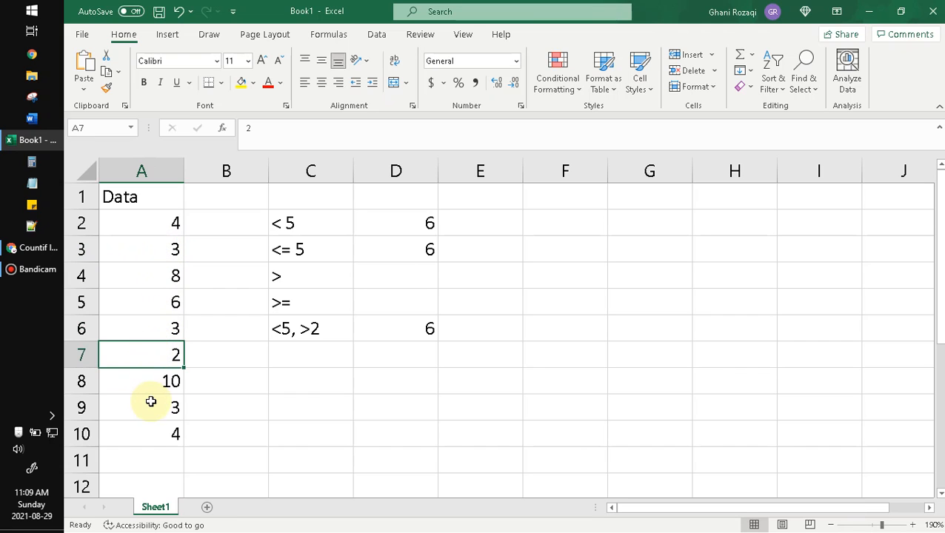
{"action": "left_click", "coordinate": [150, 408]}
{"action": "left_click", "coordinate": [148, 434]}
{"action": "left_click", "coordinate": [415, 378]}
{"action": "key", "text": "Up"}
{"action": "key", "text": "Up"}
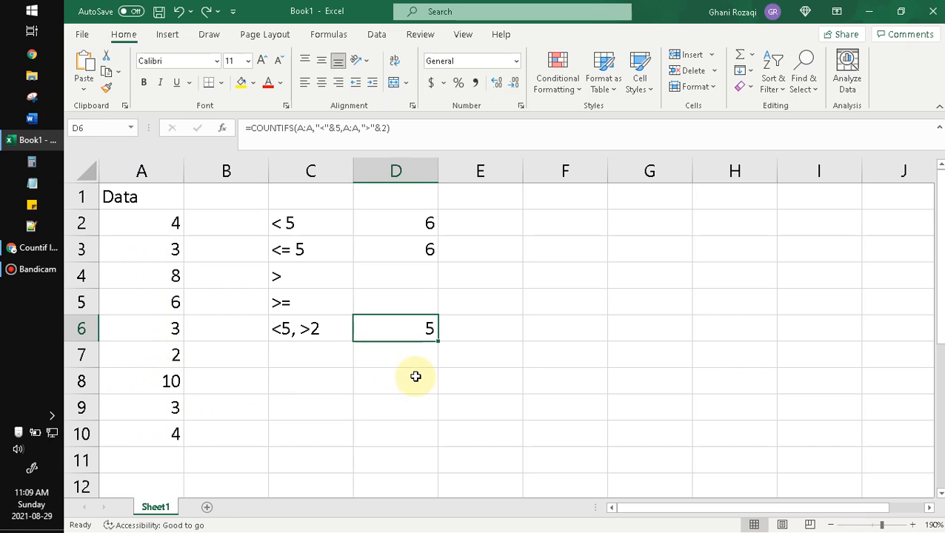